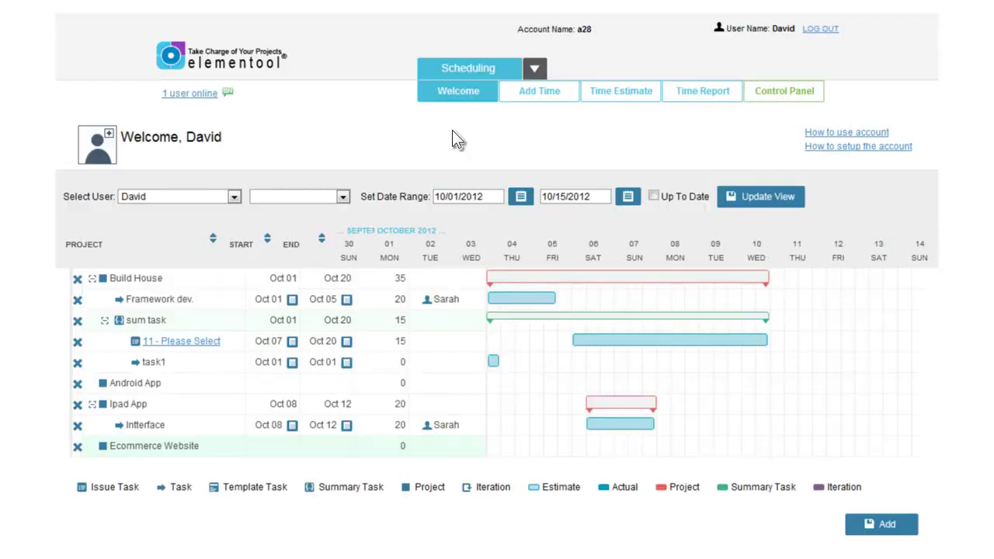
# On the Time Estimate schedule, create and save a project named 'Ecommerce Website'
pyautogui.click(637, 101)
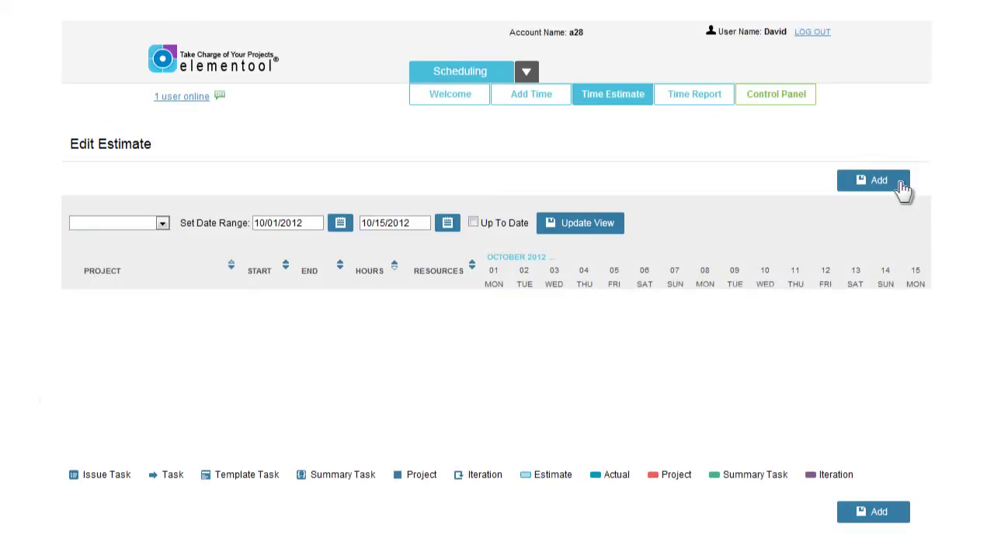
pyautogui.click(902, 185)
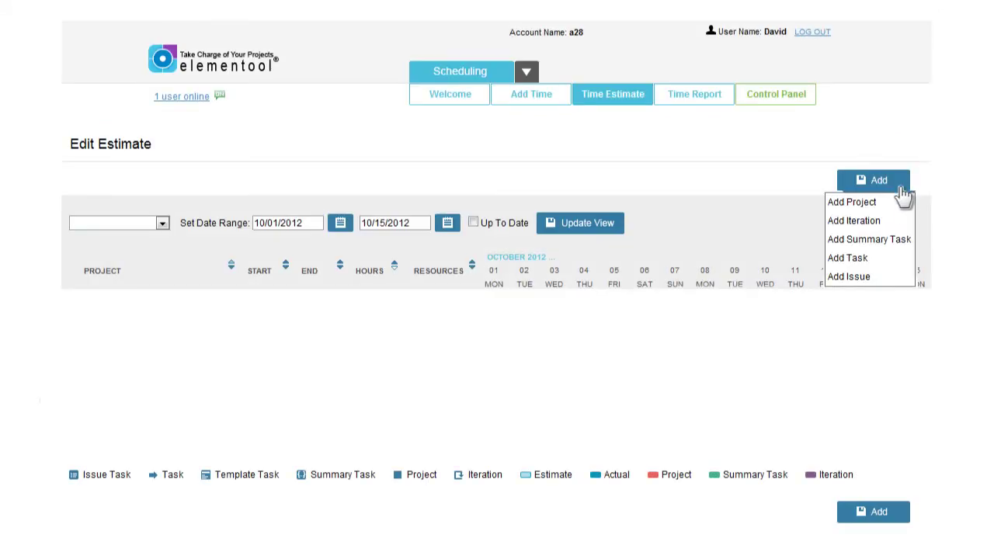
pyautogui.click(852, 202)
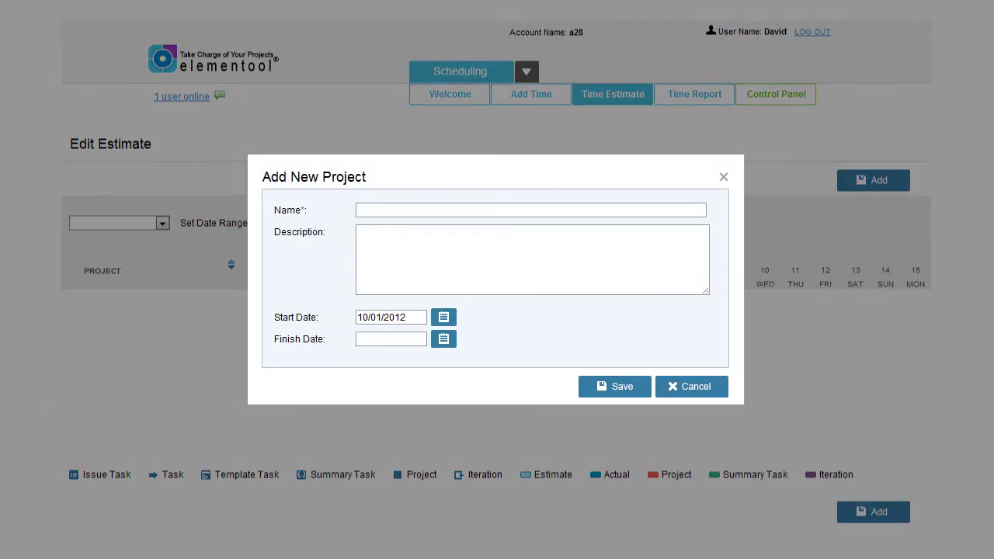
pyautogui.click(528, 210)
pyautogui.write('Ecommerce Website')
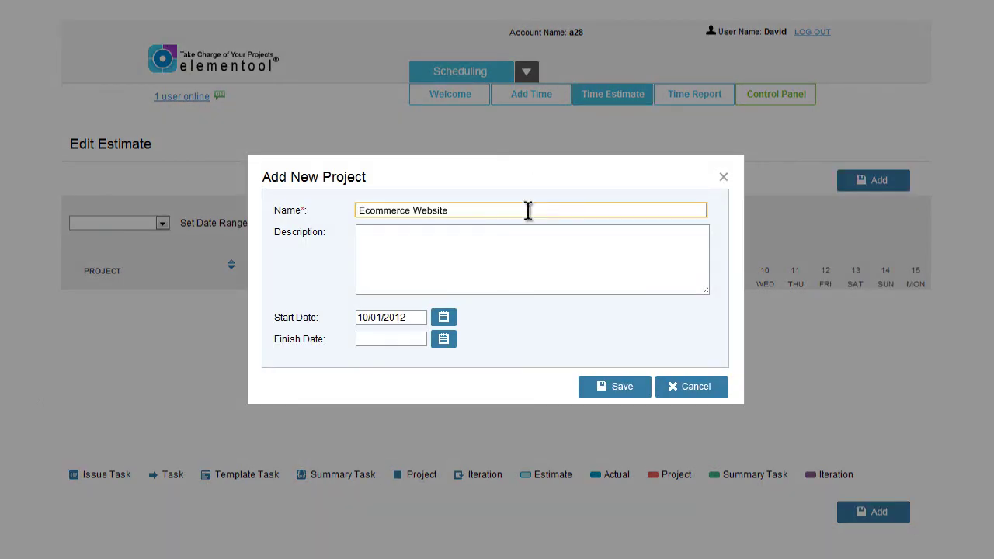
pyautogui.click(519, 250)
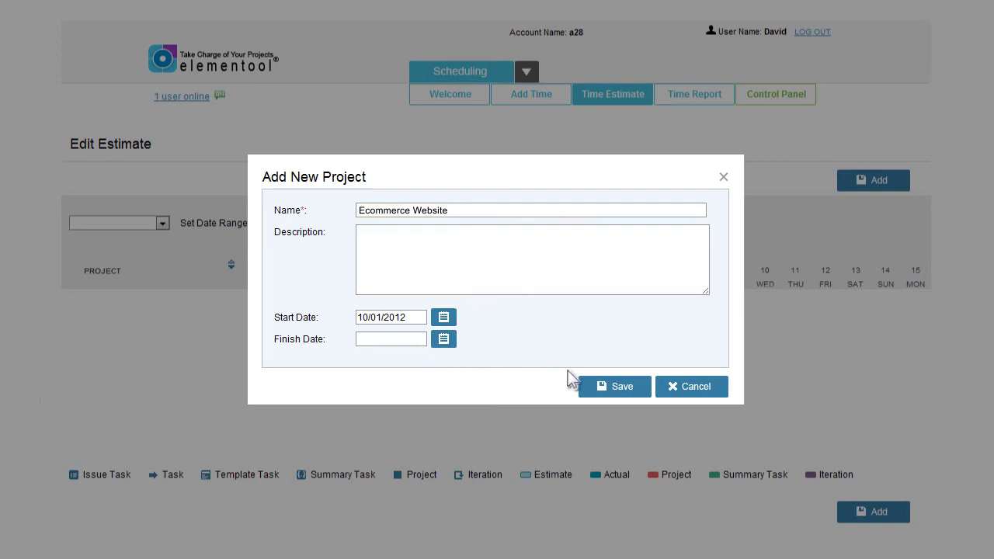
pyautogui.click(642, 395)
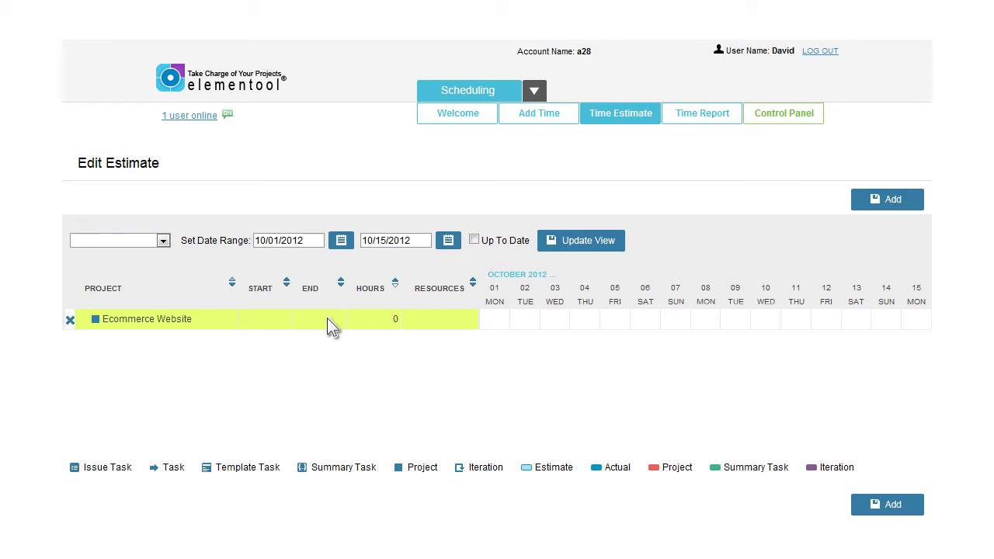
# Add an iteration named 'Shopping Cart' beneath the Ecommerce Website project
pyautogui.click(903, 201)
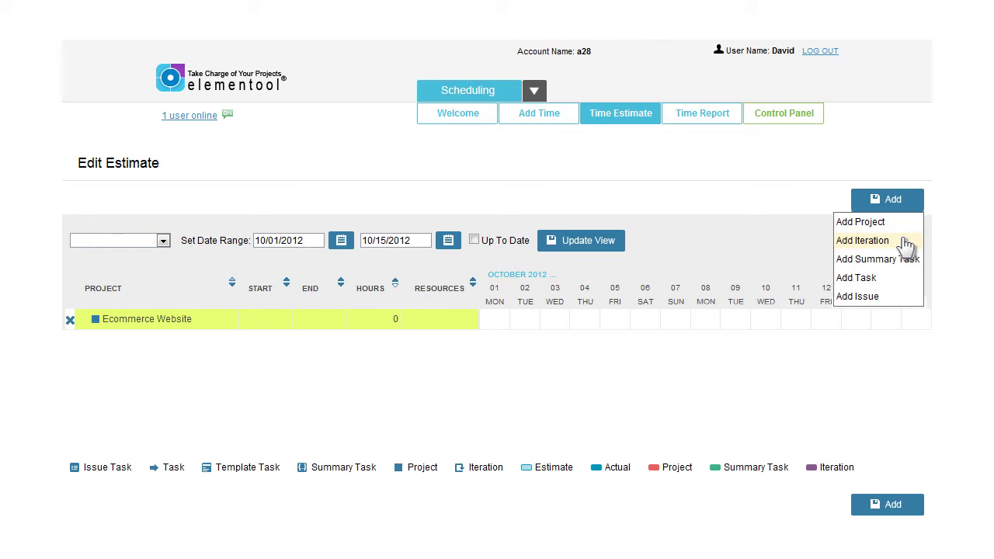
pyautogui.click(904, 241)
pyautogui.write('Shopping Cart')
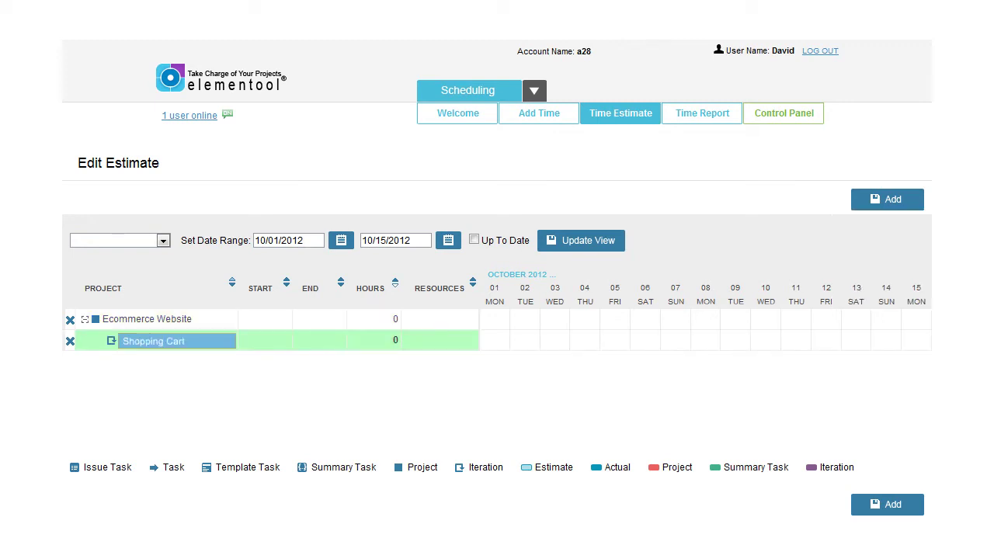
pyautogui.press('Return')
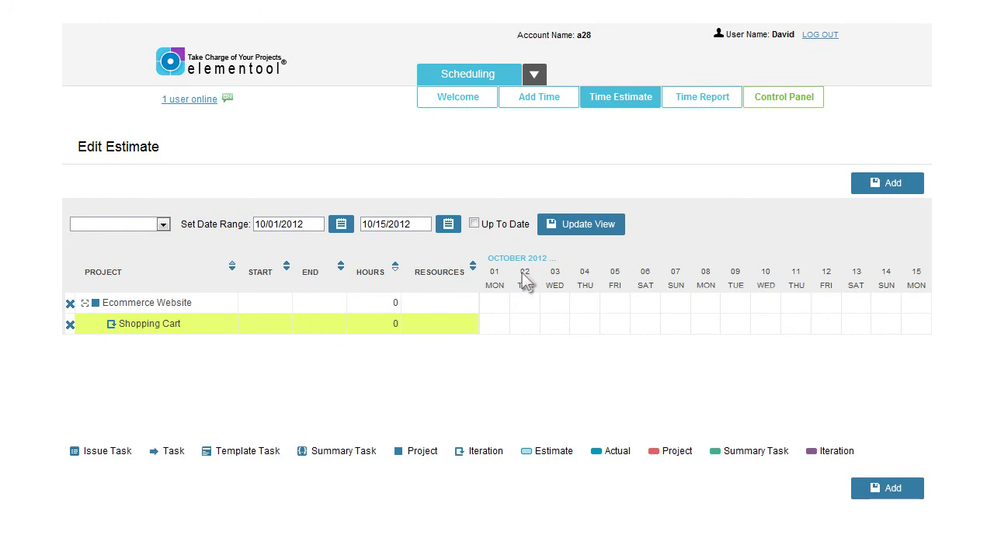
# Add a task named 'Paying for items' under the Shopping Cart iteration
pyautogui.click(909, 191)
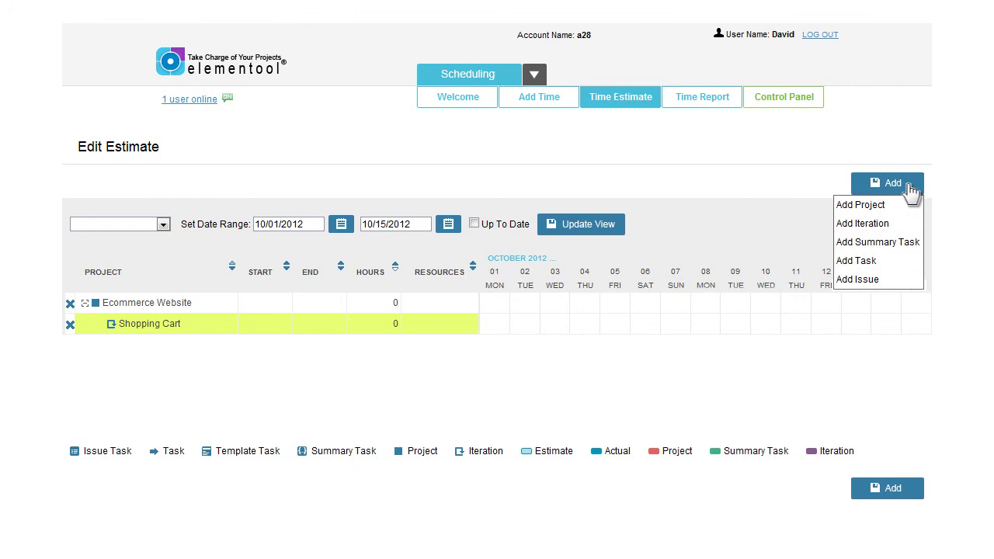
pyautogui.click(909, 262)
pyautogui.write('Paying for items')
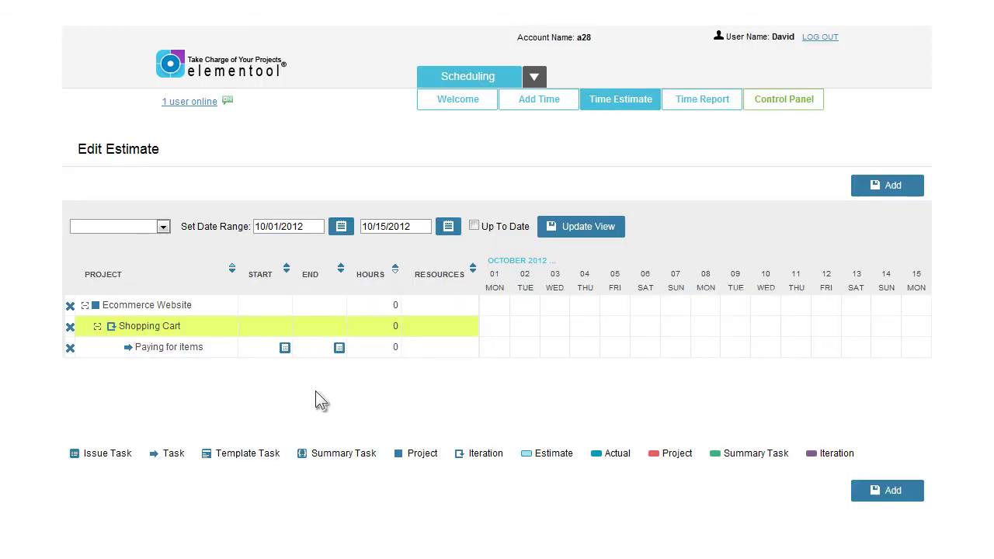
# Link issue #1 from the issue tracking account into Shopping Cart and save it
pyautogui.click(910, 194)
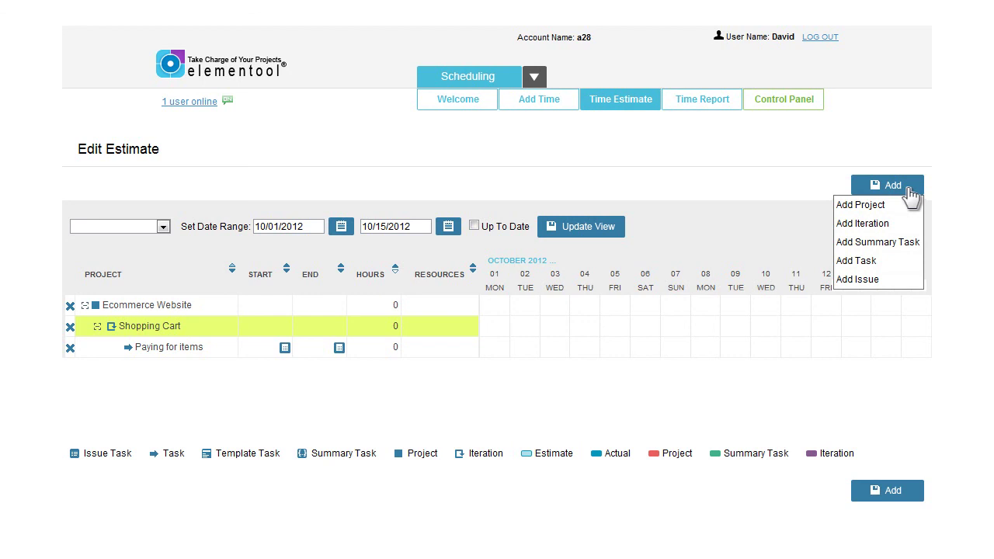
pyautogui.click(908, 281)
pyautogui.click(595, 259)
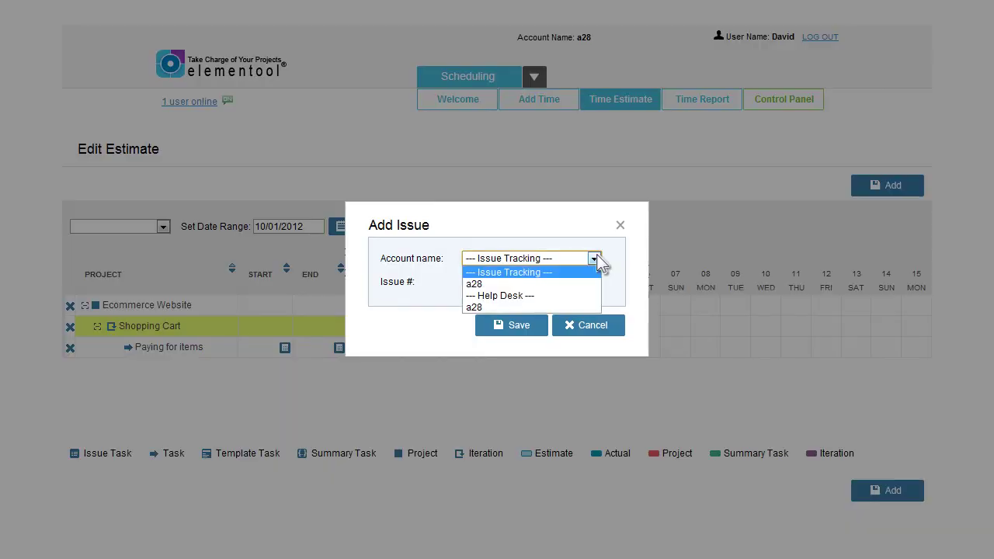
pyautogui.click(534, 283)
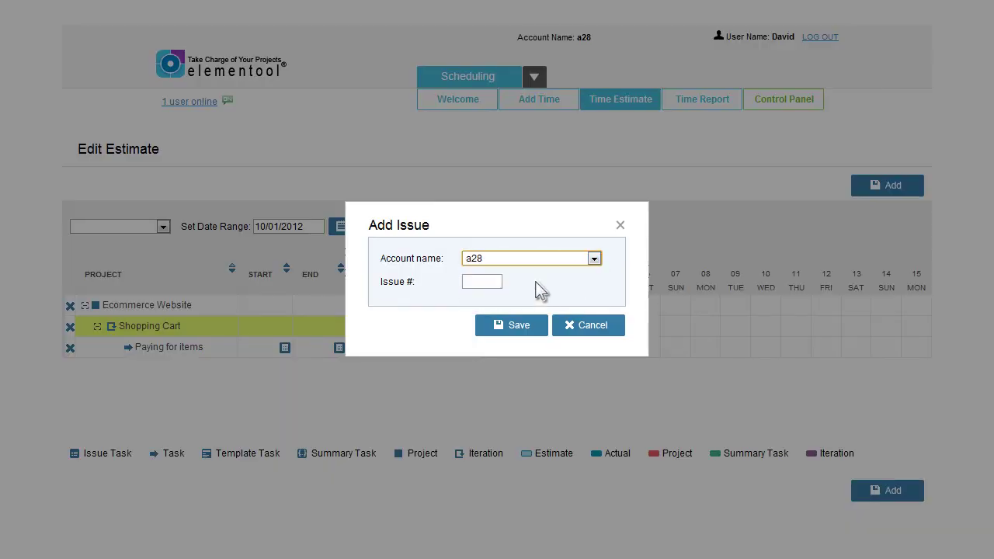
pyautogui.click(496, 283)
pyautogui.write('1')
pyautogui.click(535, 332)
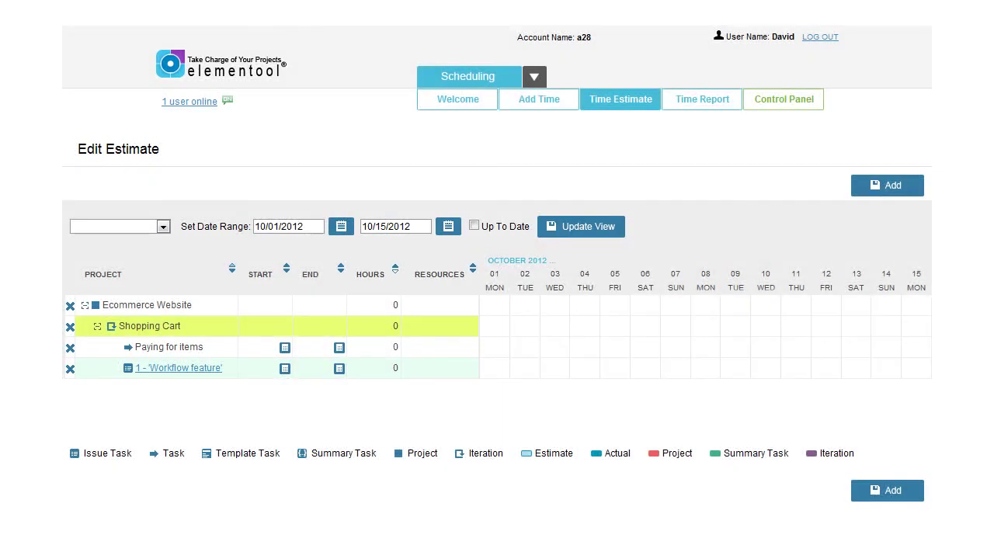